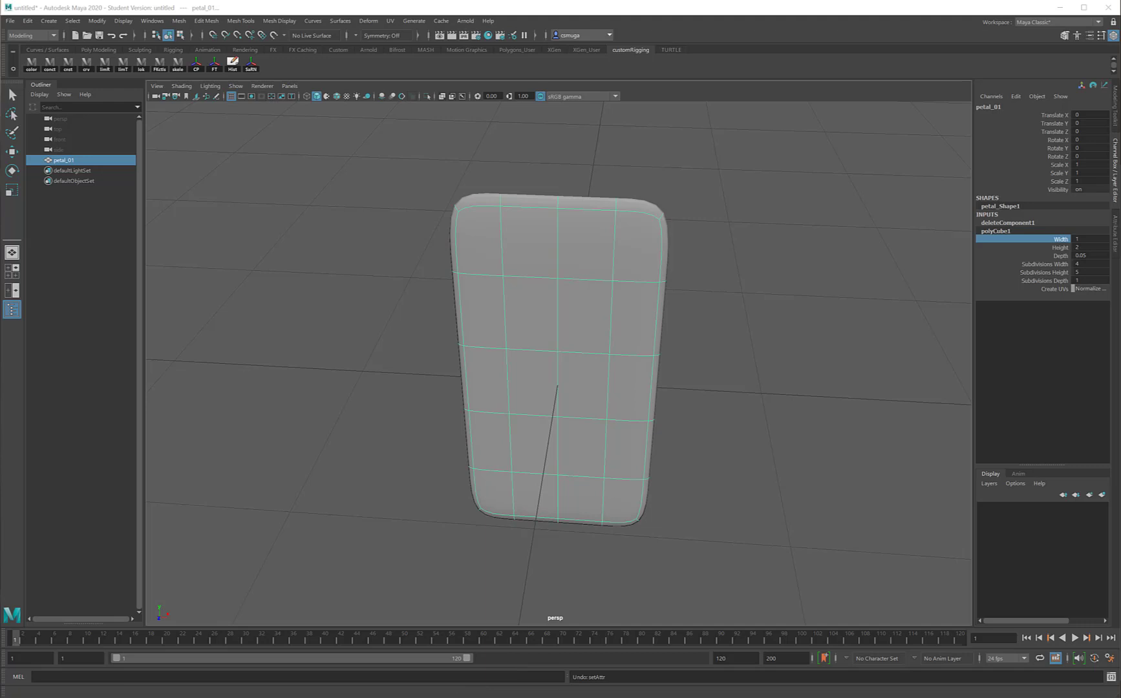
Bring Chrome's 'daisy flower' Google Images results to the front as petal reference.
{"action": "left_click", "coordinate": [423, 676]}
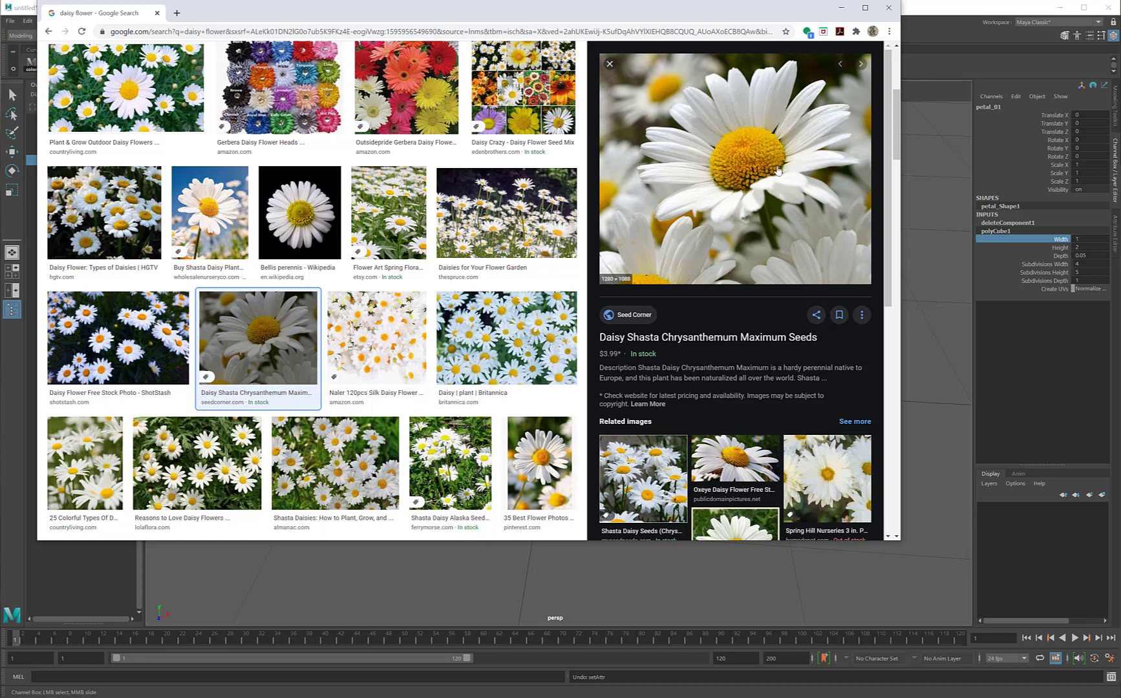
Set petal_01's polyCube1 Width from 1 to 0.5 to make a narrow petal.
{"action": "left_click", "coordinate": [932, 187]}
{"action": "left_click", "coordinate": [585, 299]}
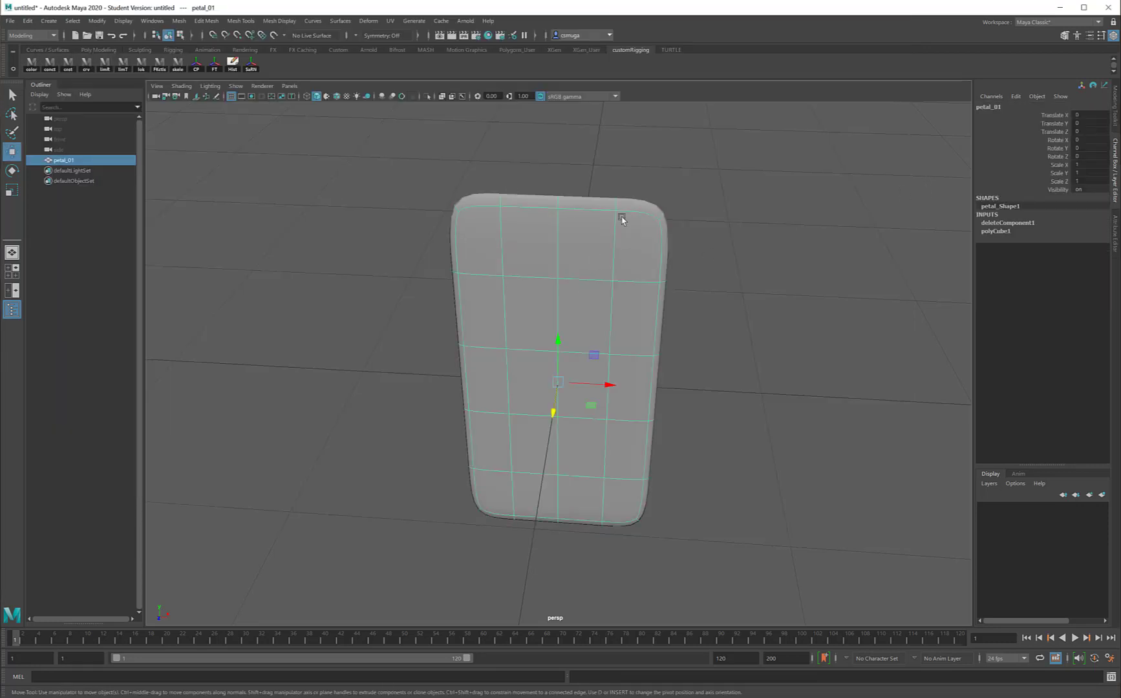
{"action": "left_click", "coordinate": [994, 231]}
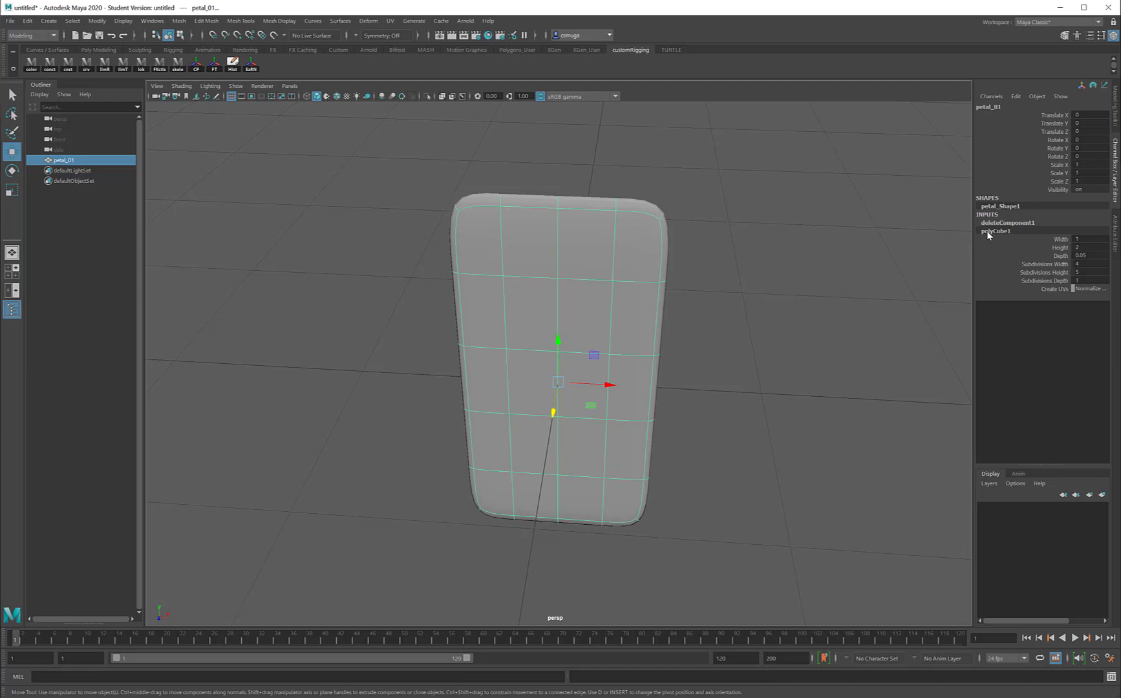
{"action": "left_click", "coordinate": [1060, 240]}
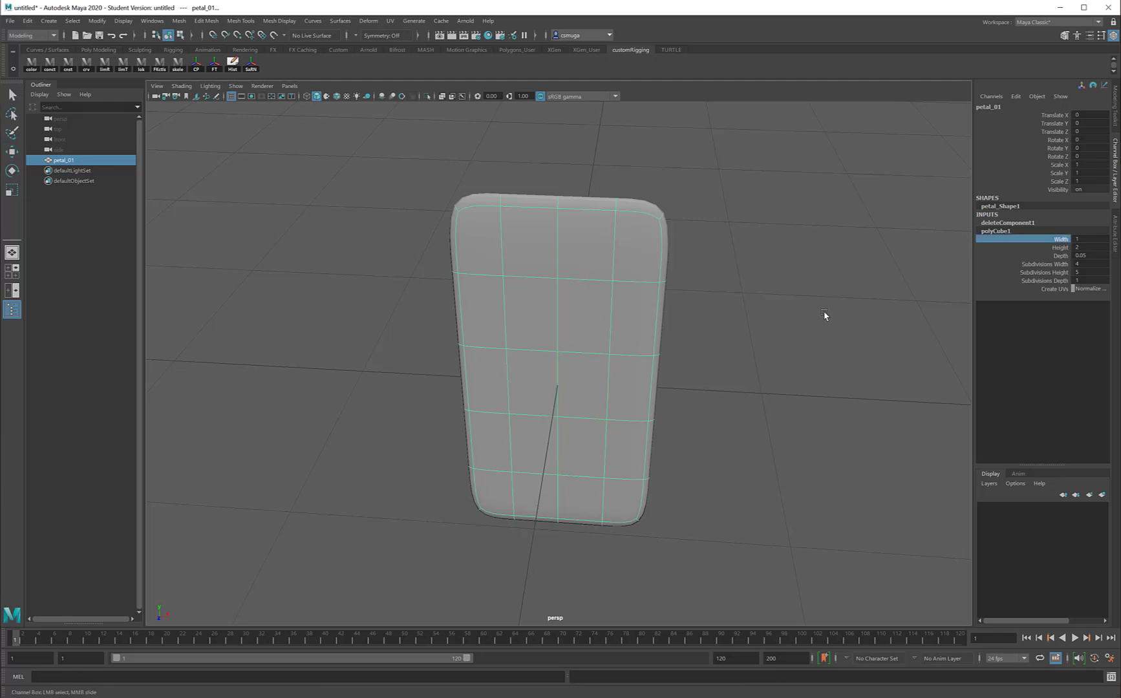
{"action": "middle_click_drag", "start_coordinate": [802, 317], "coordinate": [800, 313]}
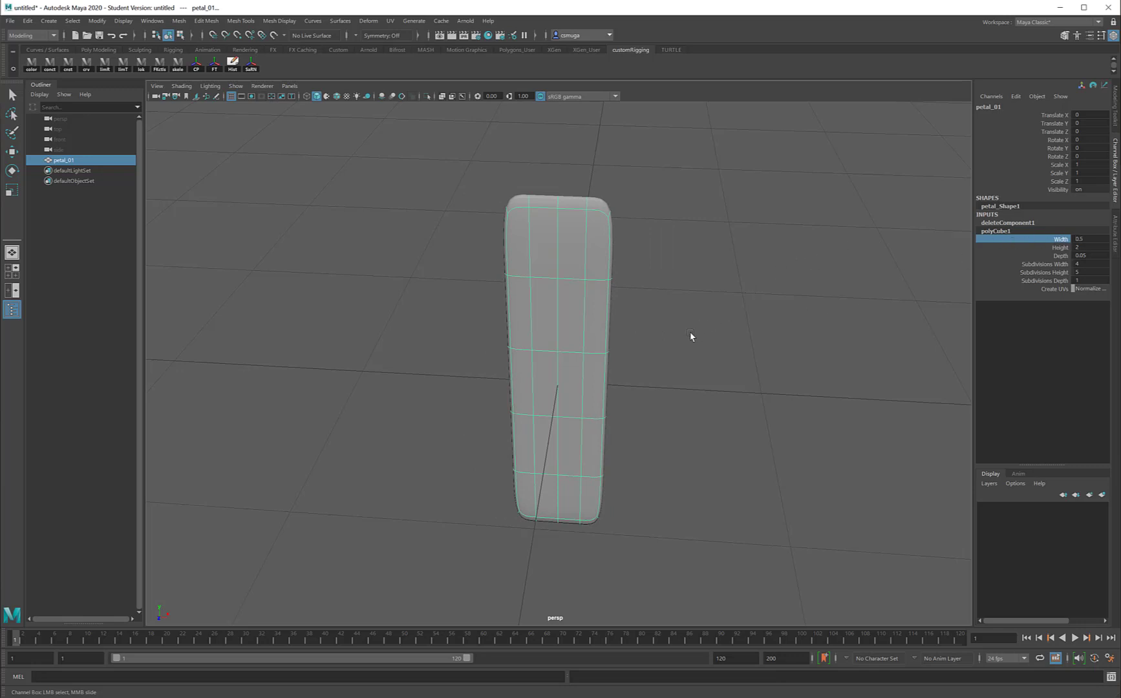
{"action": "mouse_move", "coordinate": [690, 335]}
{"action": "left_mouse_down", "text": "alt"}
{"action": "mouse_move", "coordinate": [688, 325]}
{"action": "mouse_move", "coordinate": [713, 318]}
{"action": "mouse_move", "coordinate": [773, 318]}
{"action": "mouse_move", "coordinate": [699, 317]}
{"action": "left_mouse_up", "text": "alt"}
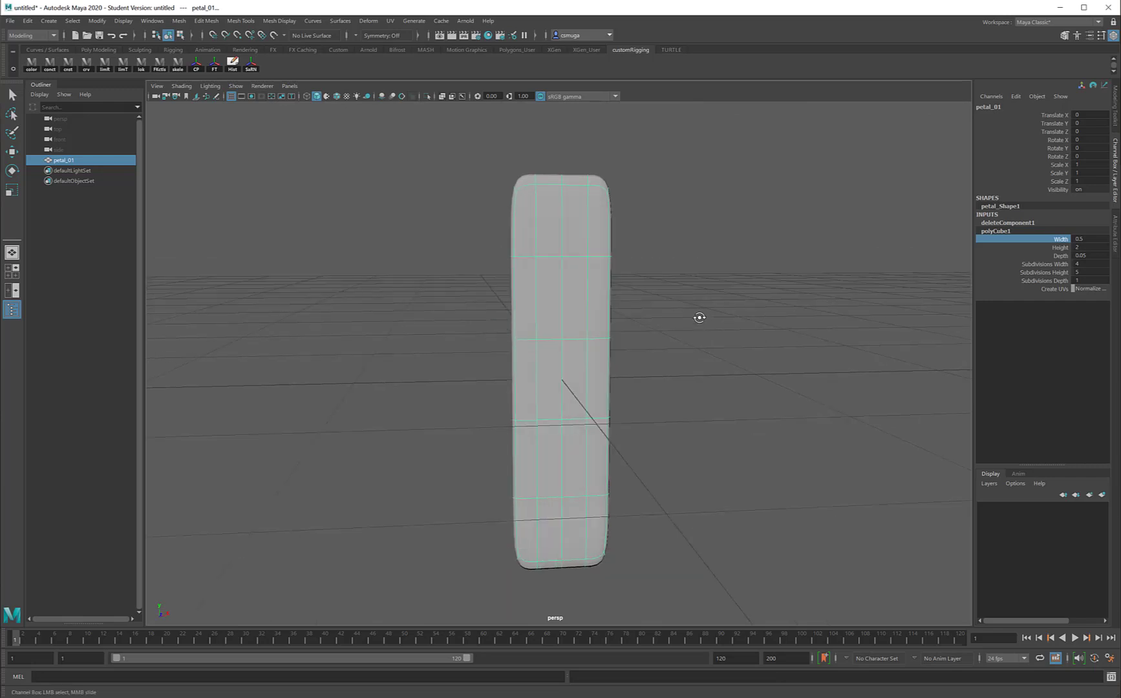
Maximize the front orthographic view and put petal_01 into vertex mode.
{"action": "key", "text": "space"}
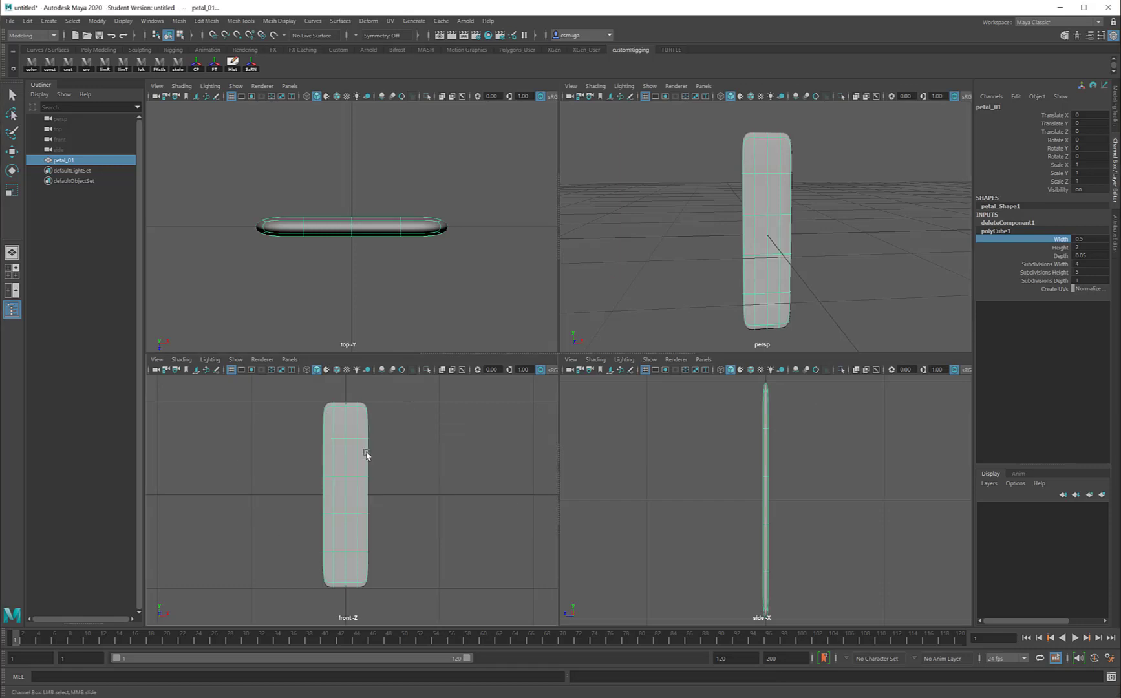
{"action": "key", "text": "space"}
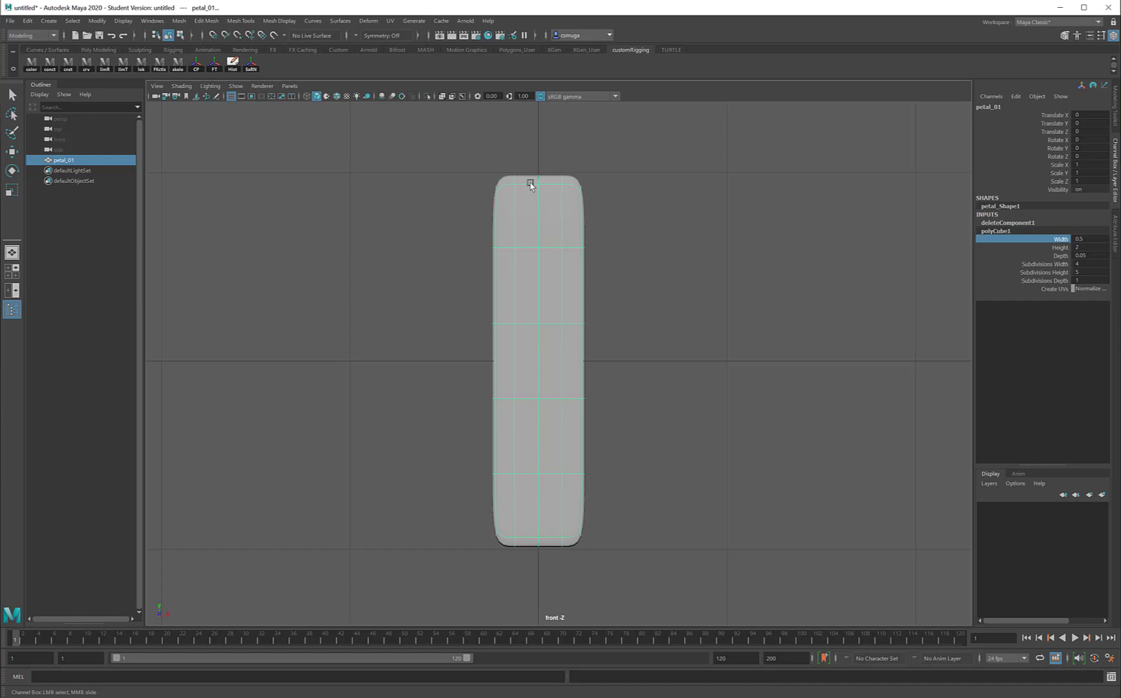
{"action": "right_click_drag", "start_coordinate": [530, 184], "coordinate": [487, 184]}
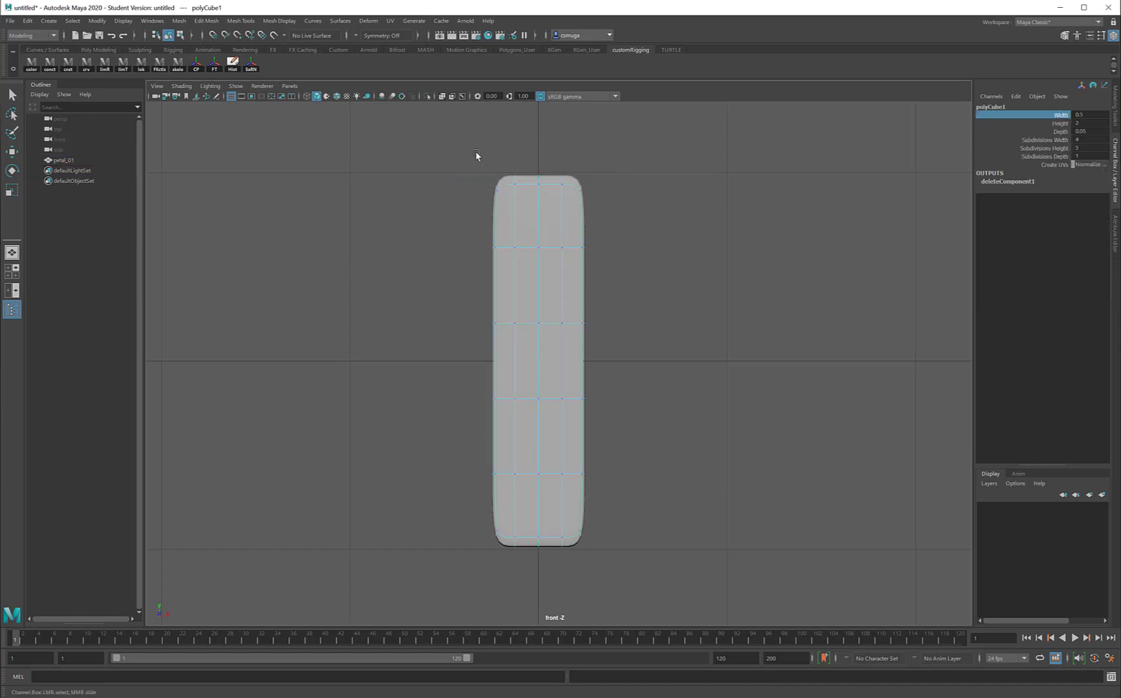
Scale the top vertex row to about 0.45 and the bottom row to about 0.35 on X.
{"action": "left_click_drag", "start_coordinate": [476, 152], "coordinate": [605, 215]}
{"action": "key", "text": "w"}
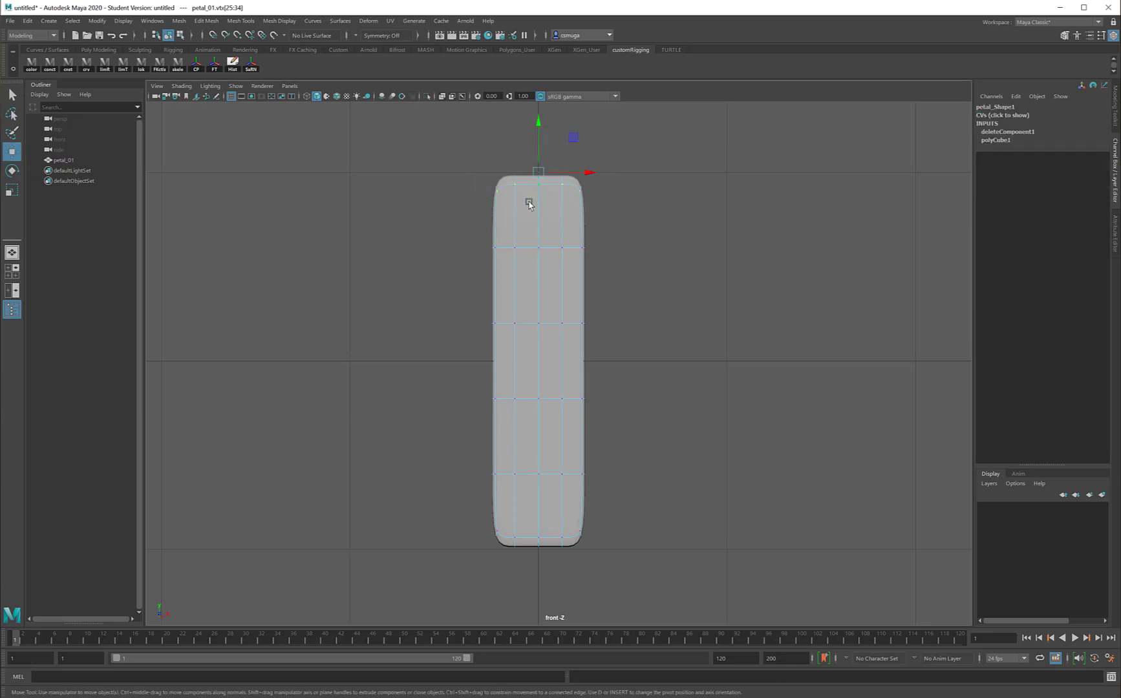
{"action": "key", "text": "r"}
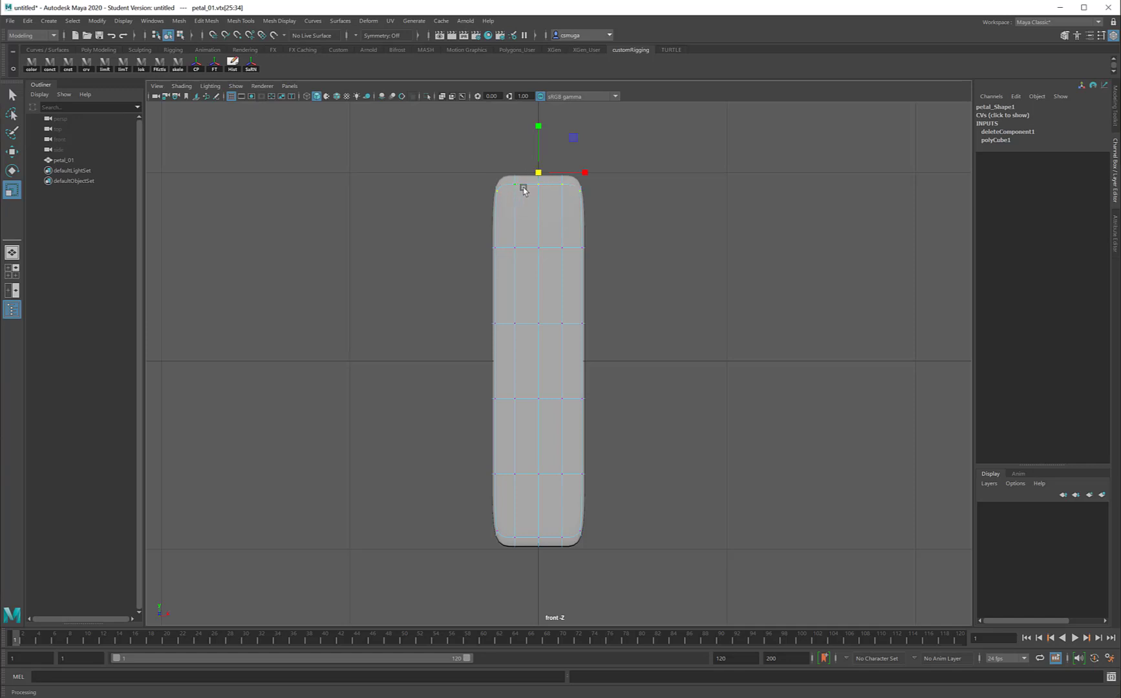
{"action": "left_click", "coordinate": [586, 173]}
{"action": "left_click_drag", "start_coordinate": [588, 174], "coordinate": [553, 173]}
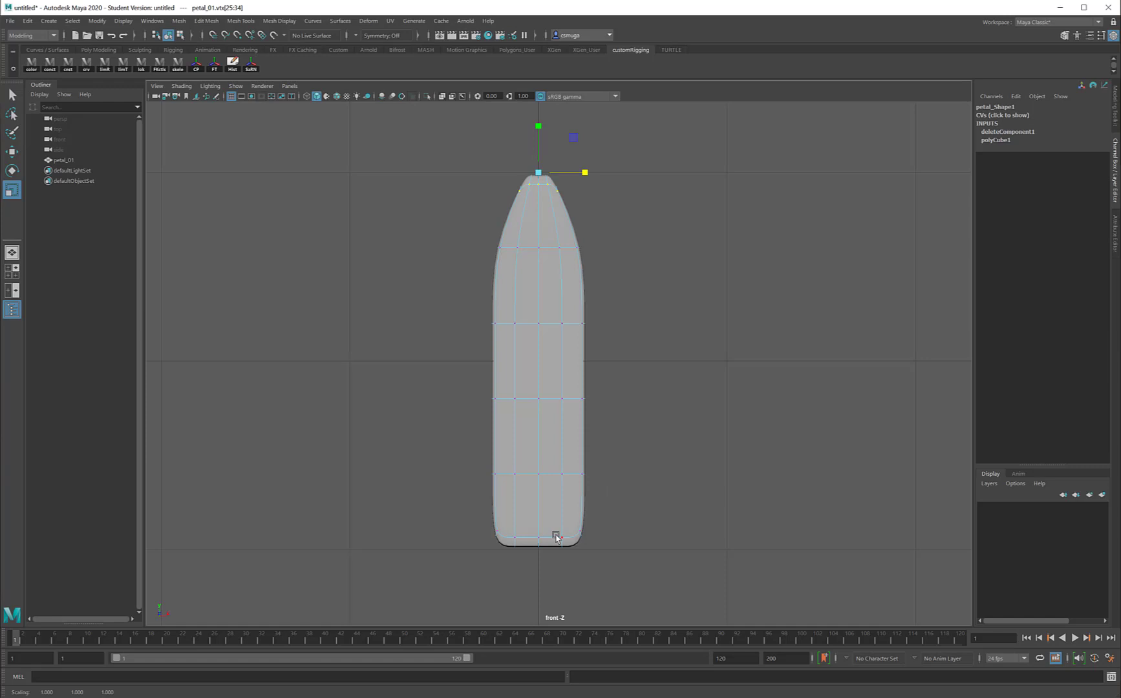
{"action": "left_click_drag", "start_coordinate": [634, 591], "coordinate": [473, 518]}
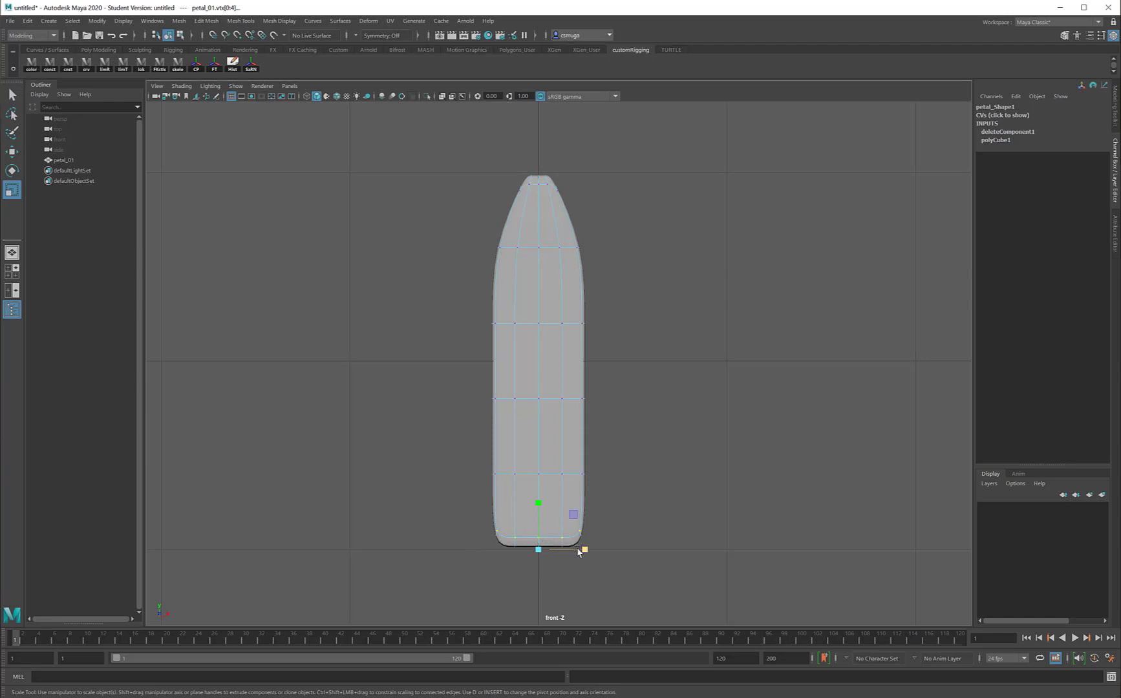
{"action": "left_click_drag", "start_coordinate": [586, 551], "coordinate": [553, 549]}
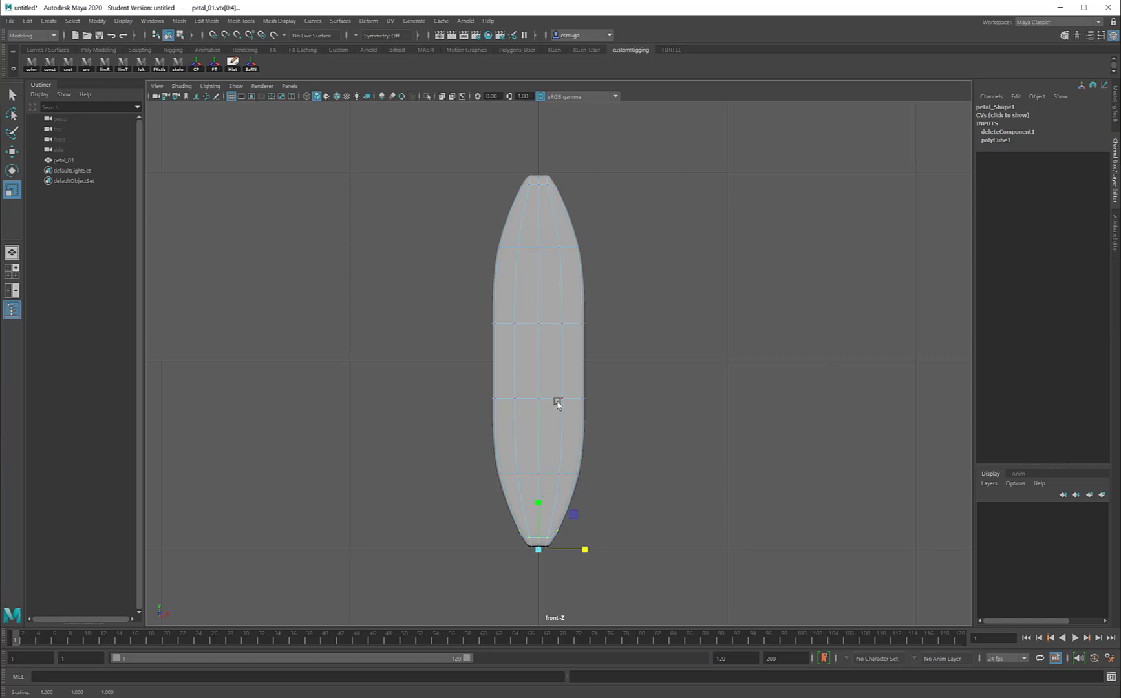
In edge mode, scale the middle edge loop to 1.089 and the lower loop to 1.081 on X.
{"action": "right_click", "coordinate": [540, 236]}
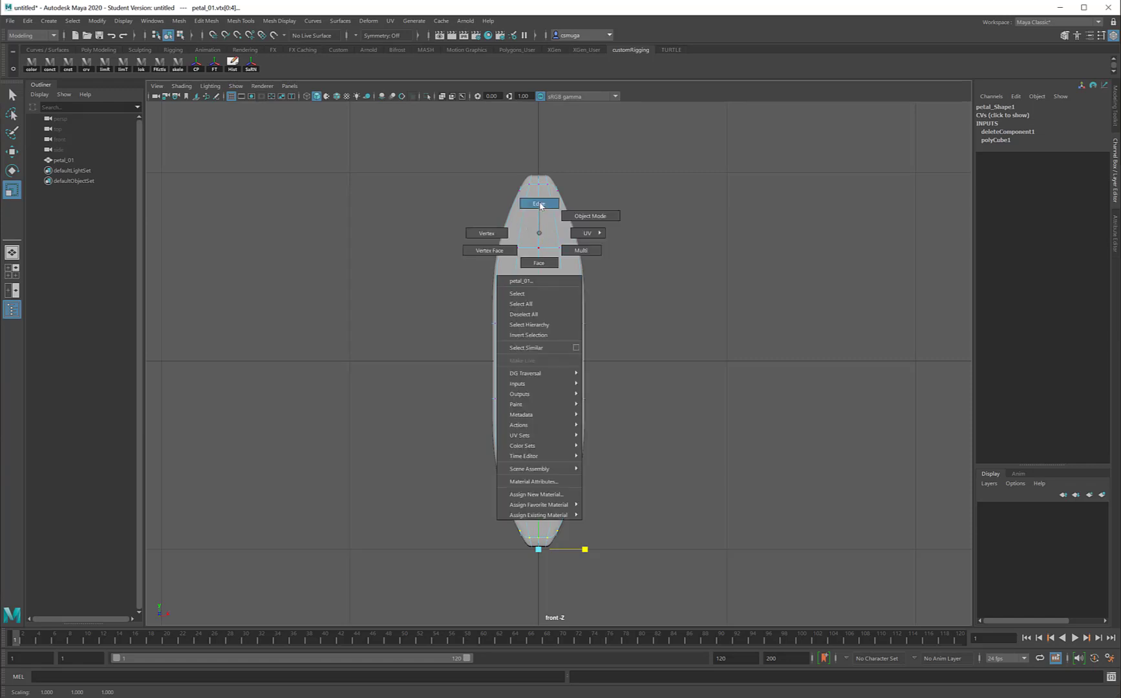
{"action": "left_click", "coordinate": [538, 203]}
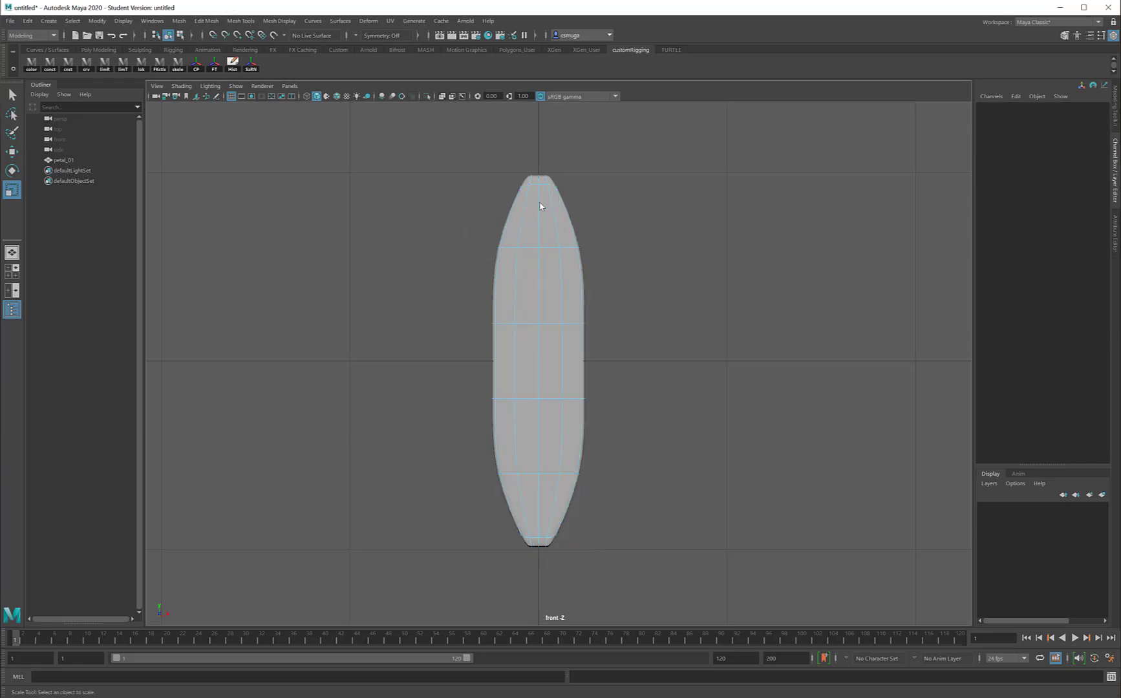
{"action": "double_click", "coordinate": [544, 323]}
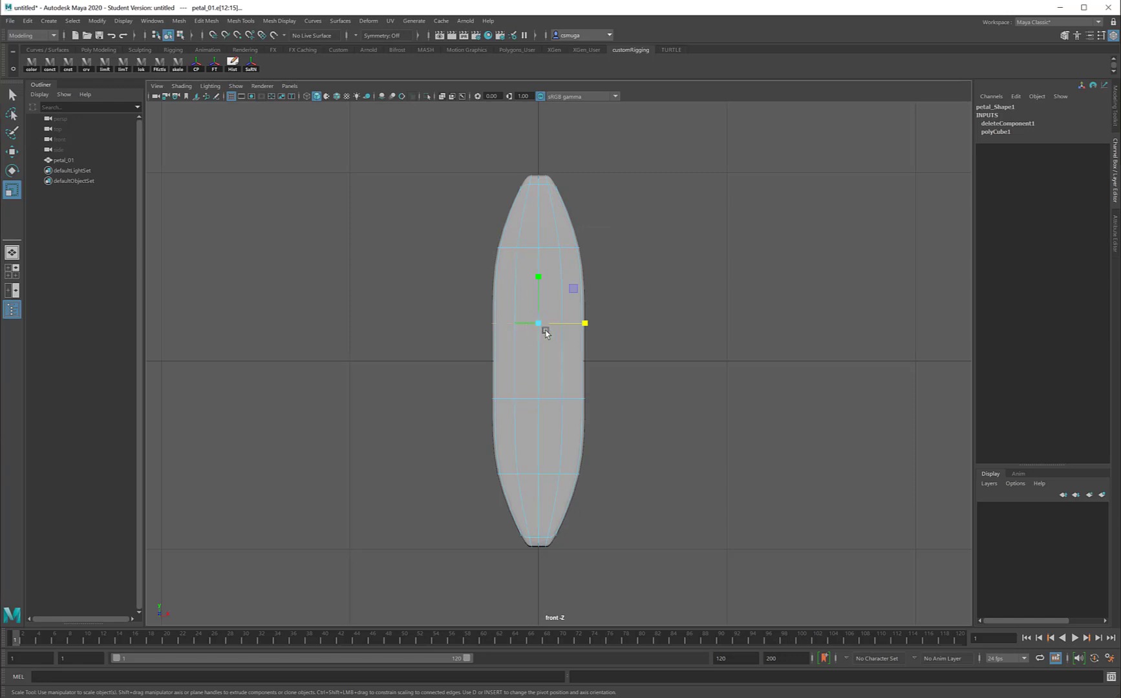
{"action": "left_click_drag", "start_coordinate": [588, 325], "coordinate": [587, 325]}
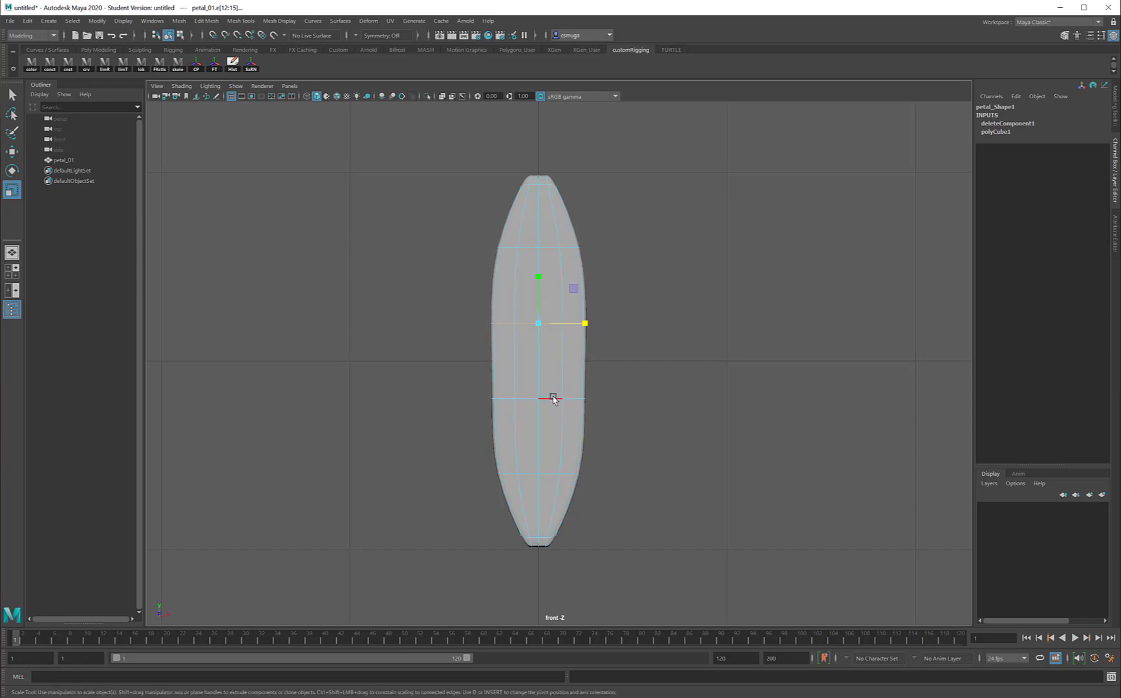
{"action": "left_click", "coordinate": [558, 397]}
{"action": "left_click_drag", "start_coordinate": [589, 399], "coordinate": [620, 371]}
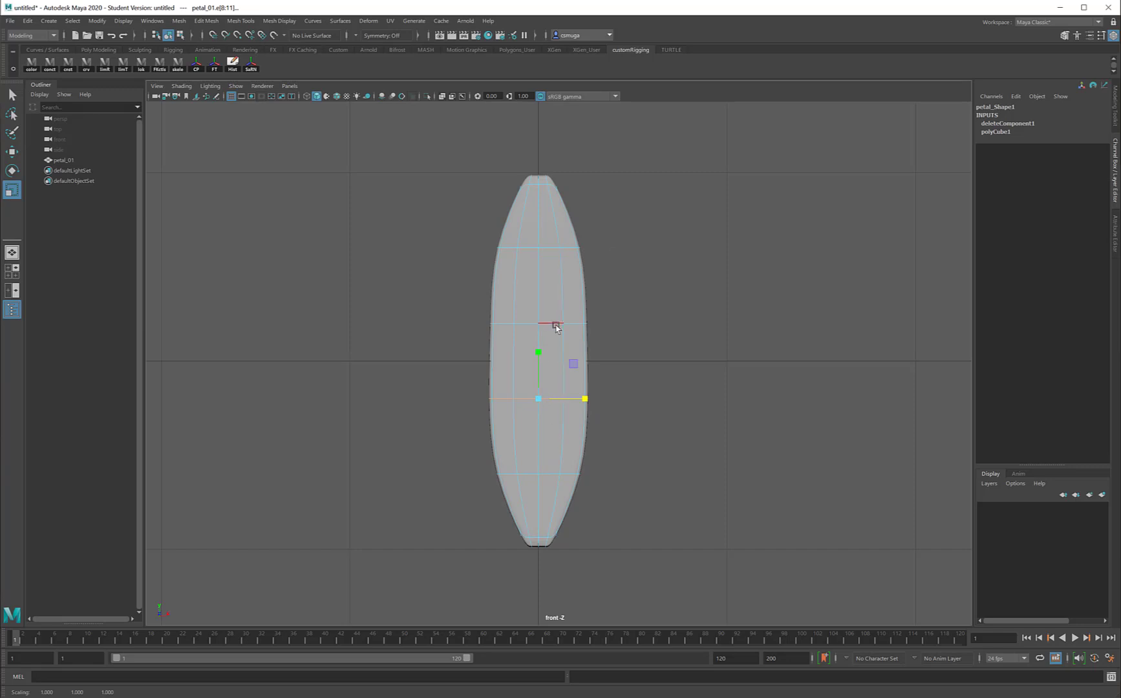
{"action": "left_click", "coordinate": [543, 186]}
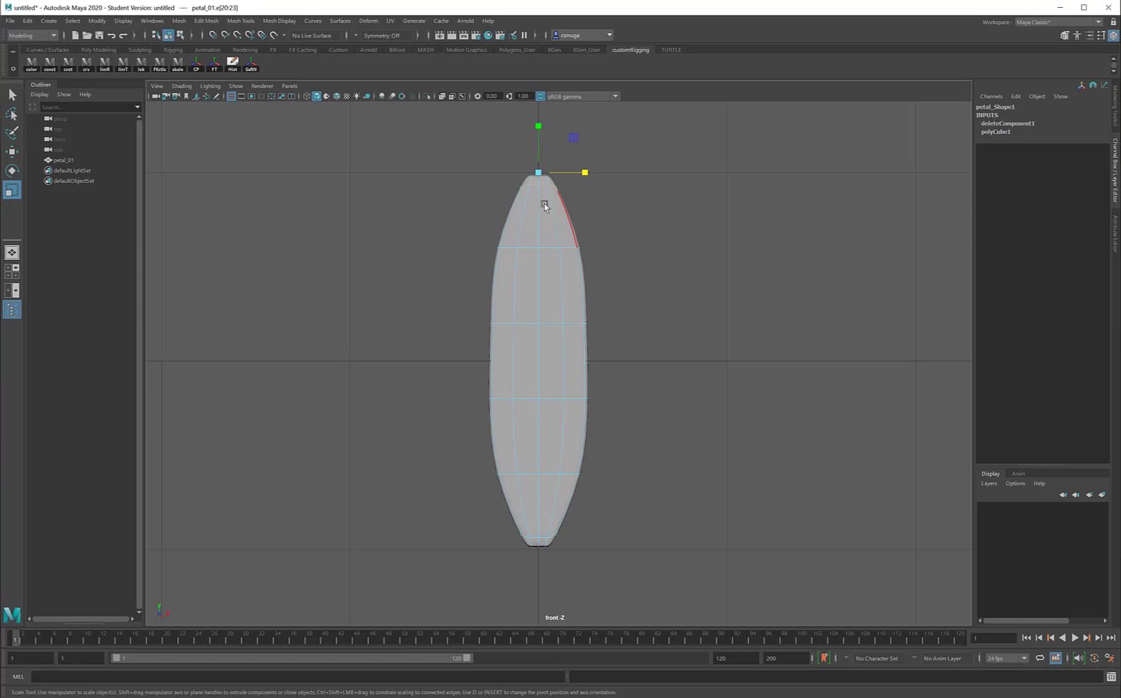
{"action": "middle_click_drag", "start_coordinate": [545, 203], "coordinate": [429, 285], "text": "alt"}
{"action": "right_click_drag", "start_coordinate": [429, 285], "coordinate": [947, 287], "text": "alt"}
{"action": "right_click_drag", "start_coordinate": [654, 331], "coordinate": [601, 275], "text": "alt"}
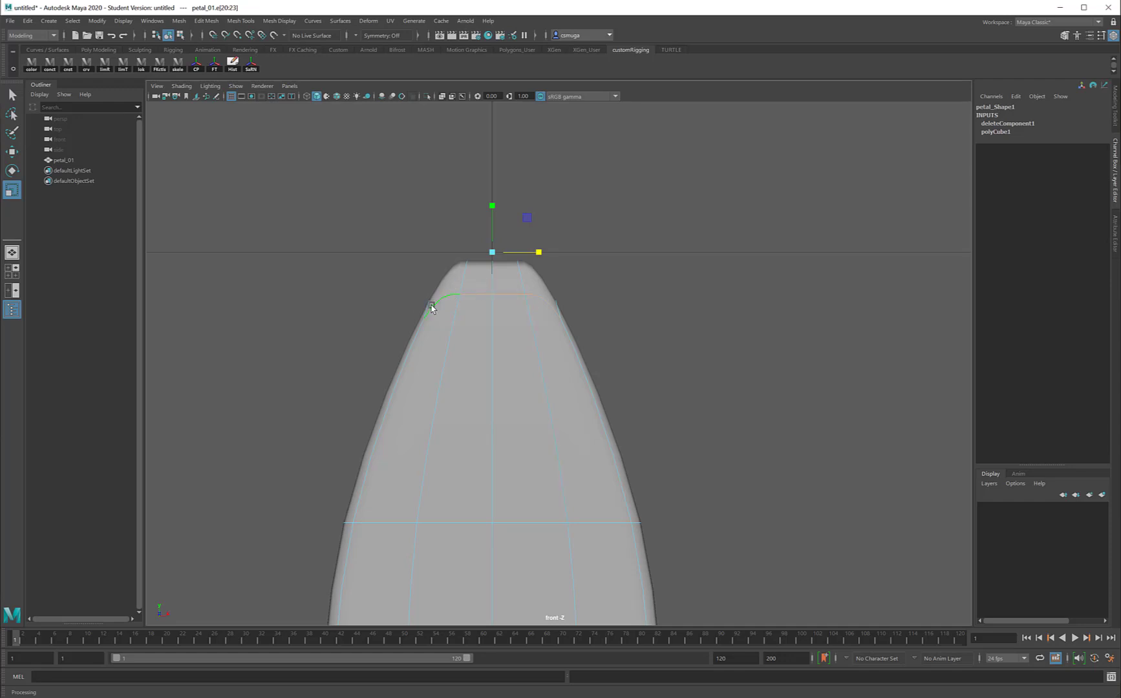
{"action": "double_click", "coordinate": [362, 523]}
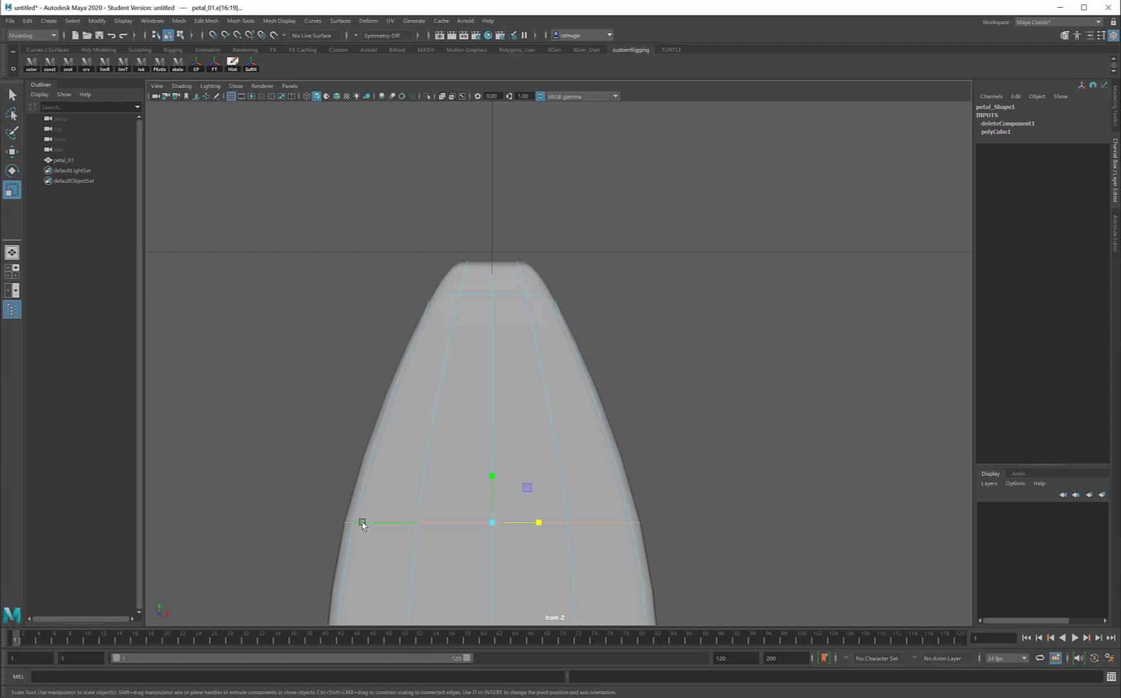
{"action": "scroll", "coordinate": [414, 514], "scroll_direction": "down", "scroll_amount": 6}
{"action": "middle_click_drag", "start_coordinate": [482, 511], "coordinate": [450, 384], "text": "alt"}
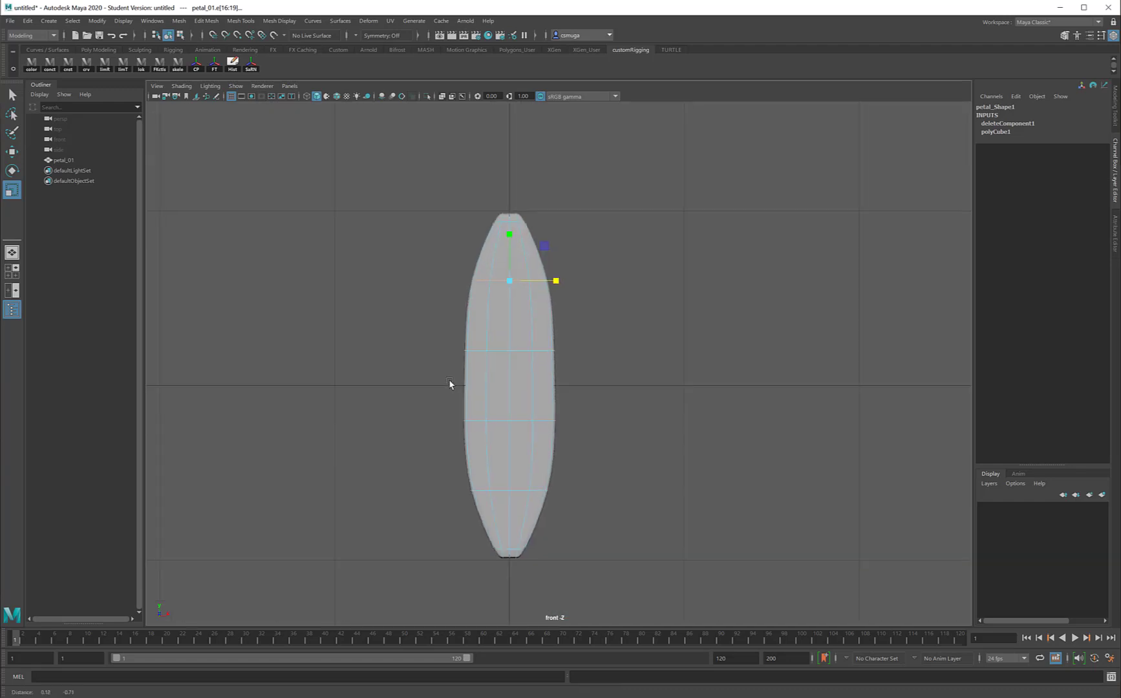
{"action": "double_click", "coordinate": [498, 350]}
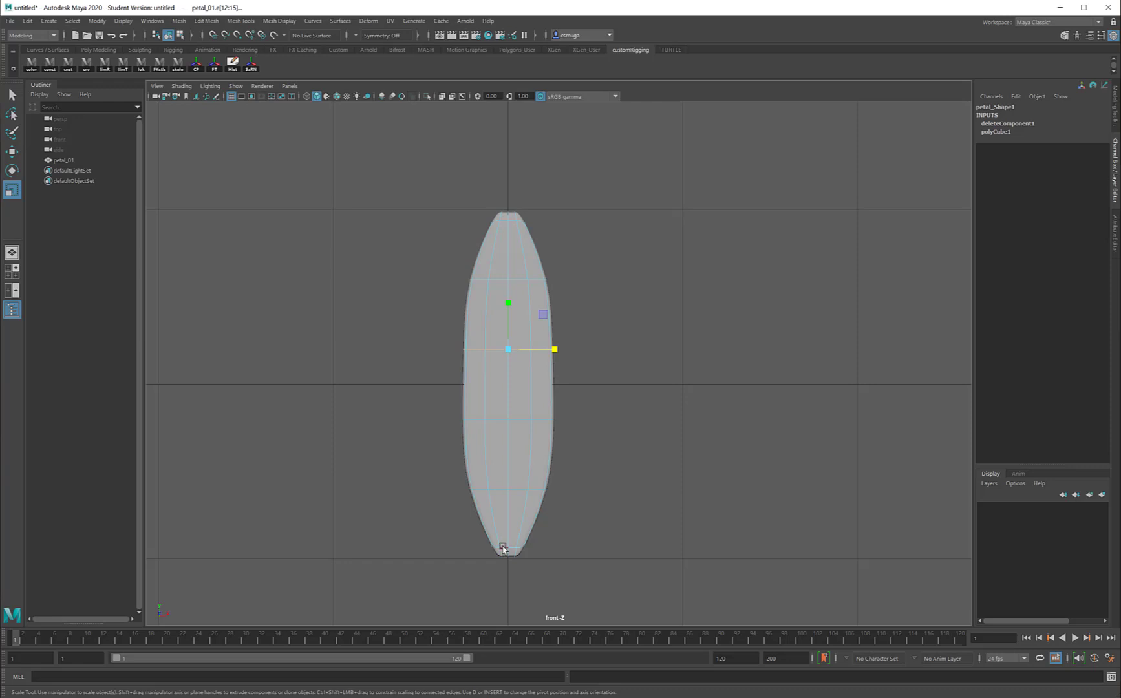
Select the bottom tip vertices, then switch petal_01 back to Object Mode.
{"action": "right_click_drag", "start_coordinate": [505, 550], "coordinate": [455, 455]}
{"action": "left_click_drag", "start_coordinate": [581, 590], "coordinate": [438, 533]}
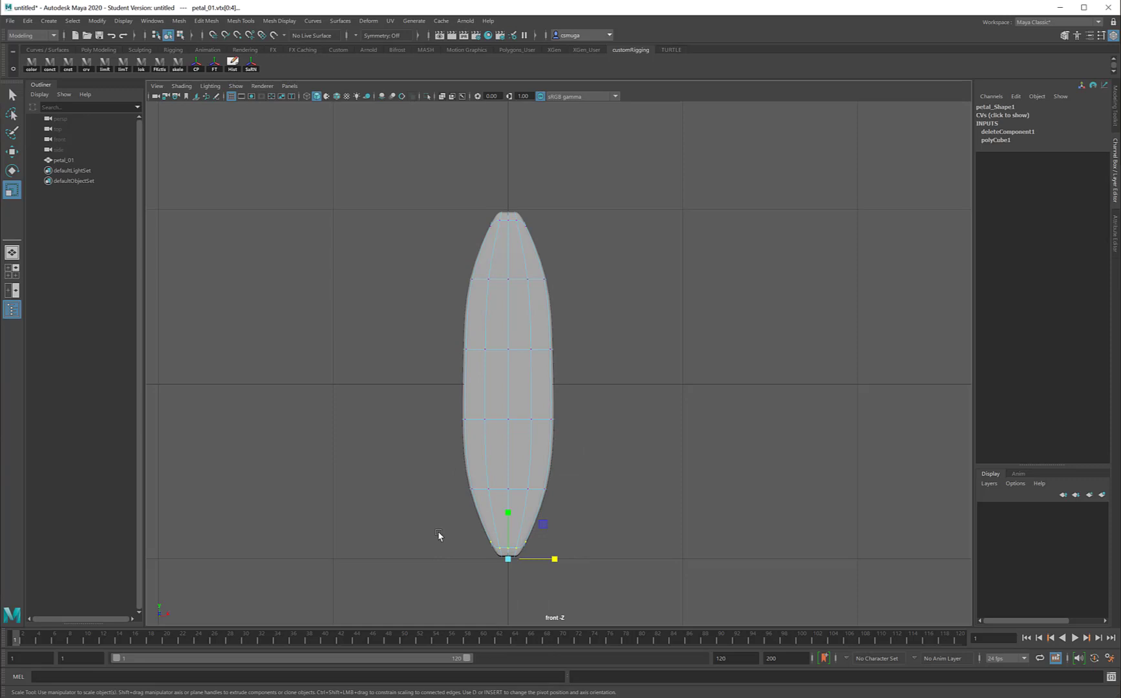
{"action": "right_click_drag", "start_coordinate": [501, 548], "coordinate": [543, 445]}
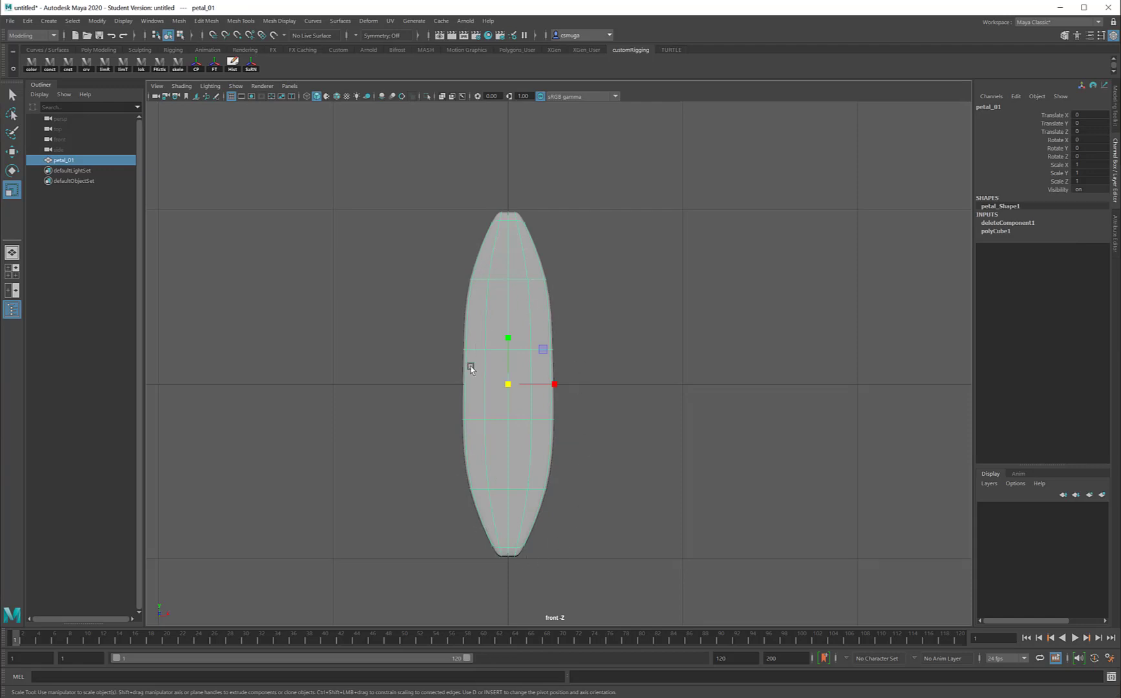
Return to the four-view layout and tumble and dolly the perspective view around petal_01.
{"action": "key", "text": "space"}
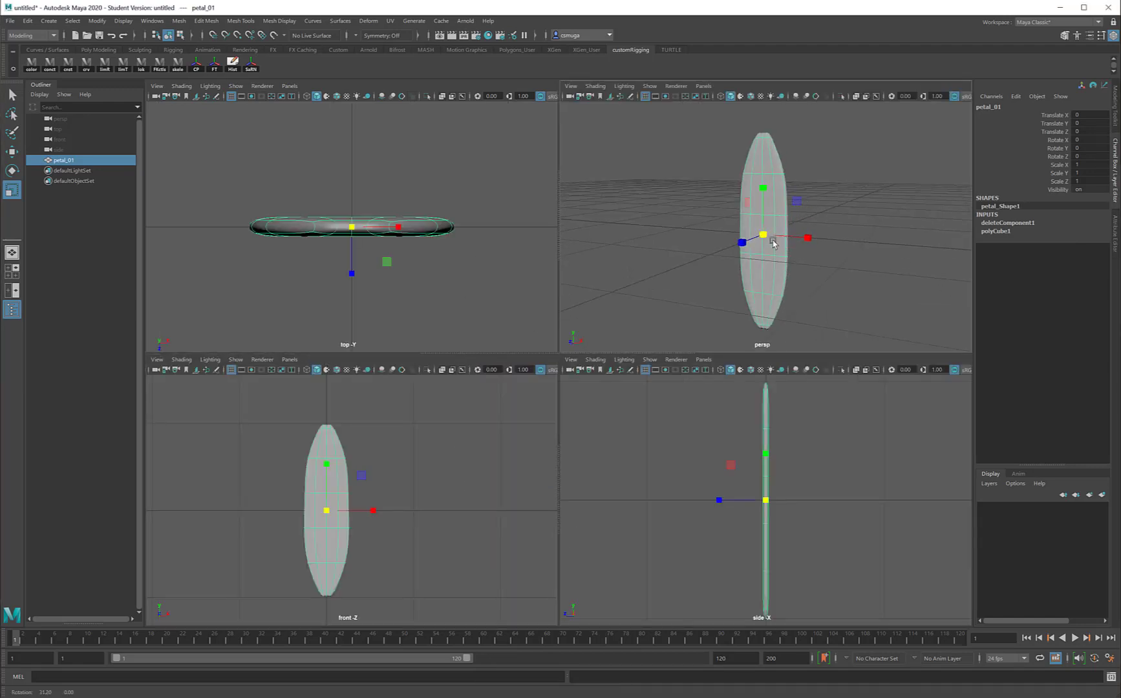
{"action": "left_click_drag", "start_coordinate": [773, 242], "coordinate": [807, 243], "text": "alt"}
{"action": "left_click_drag", "start_coordinate": [814, 243], "coordinate": [771, 235], "text": "alt"}
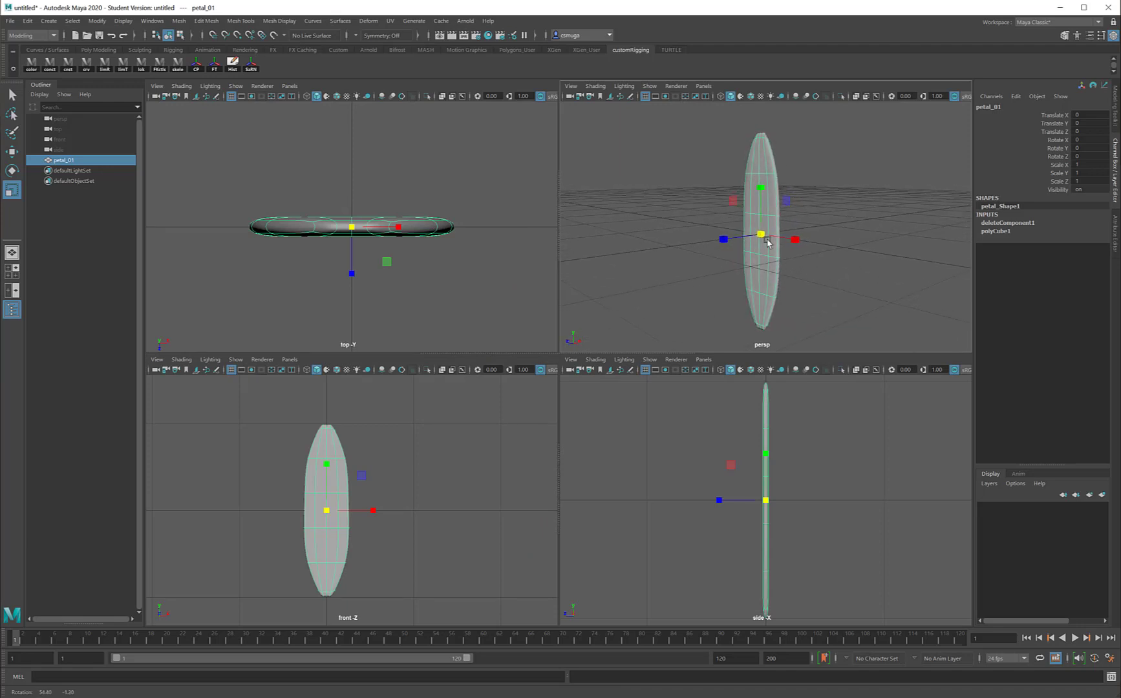
{"action": "right_click_drag", "start_coordinate": [768, 236], "coordinate": [764, 232], "text": "alt"}
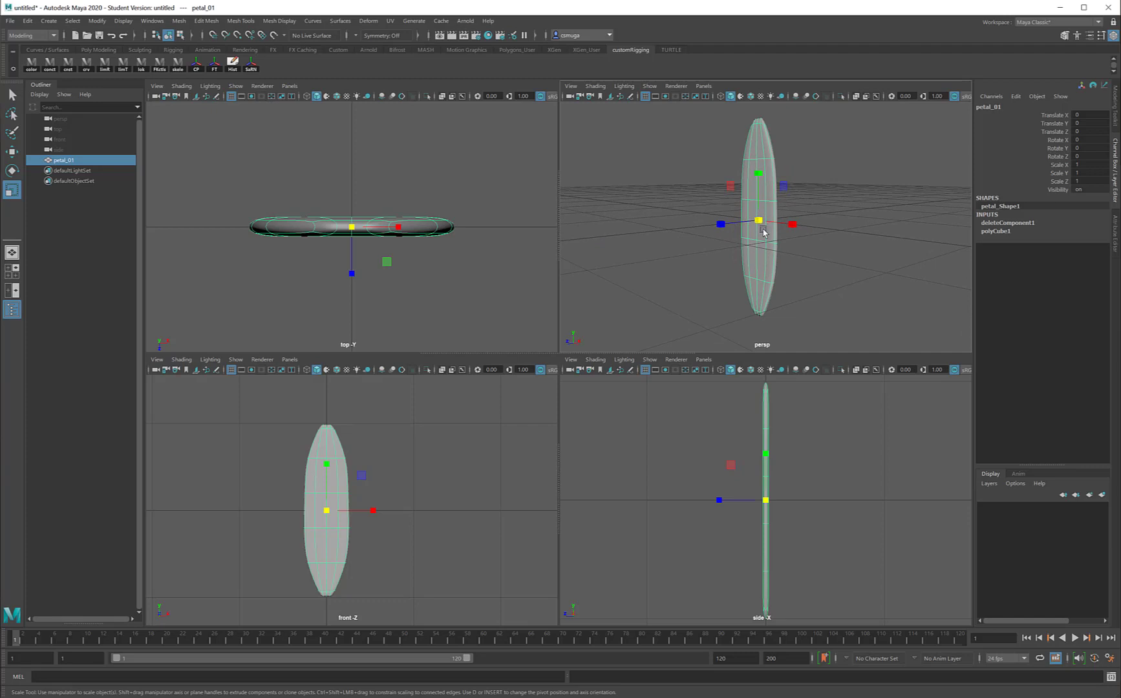